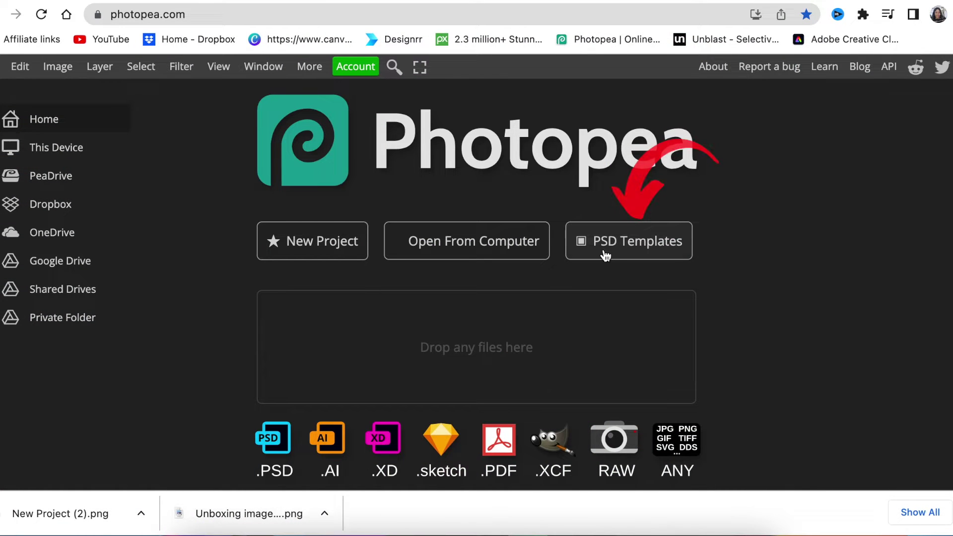
# Step: Open the PSD Templates gallery from the Photopea start page
pyautogui.click(634, 247)
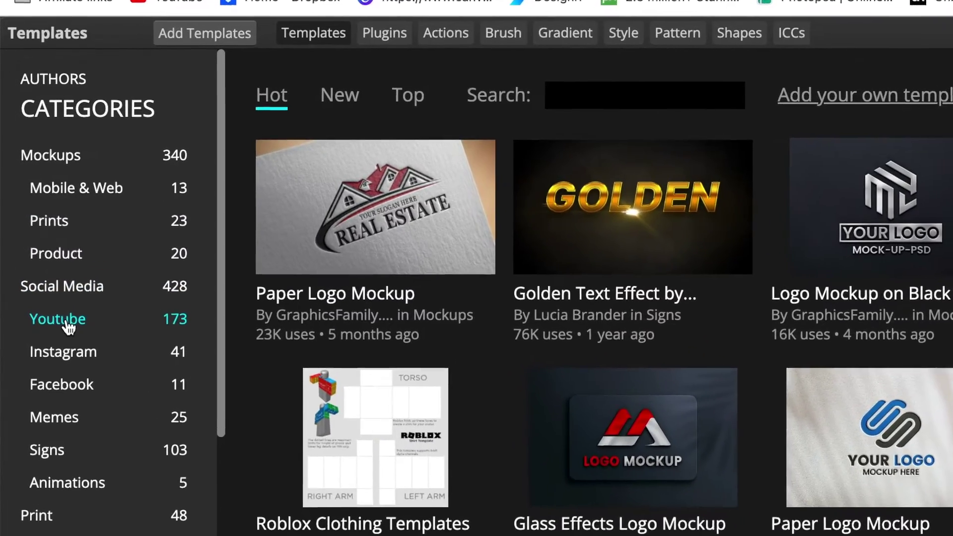
# Step: Filter the template gallery to the Youtube category and search for 'banner'
pyautogui.click(63, 314)
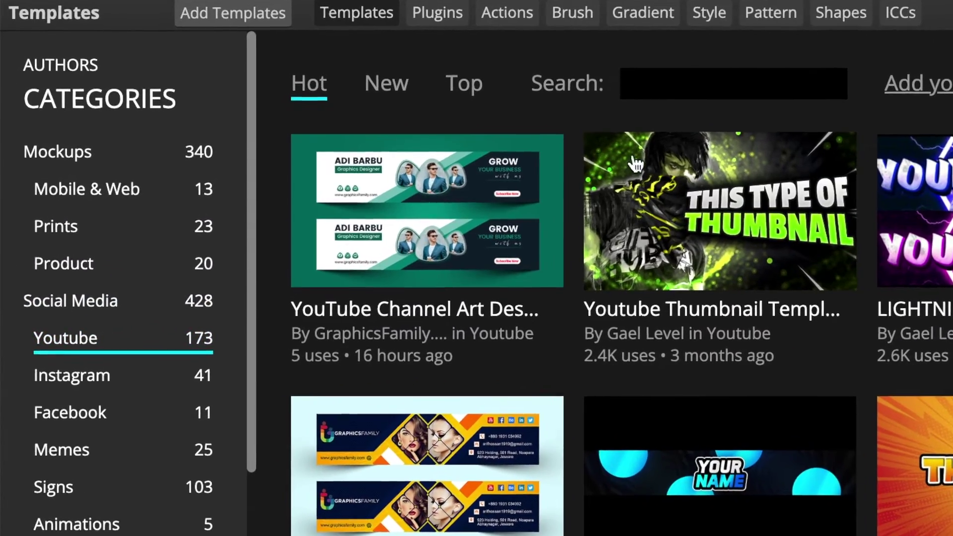
pyautogui.click(652, 92)
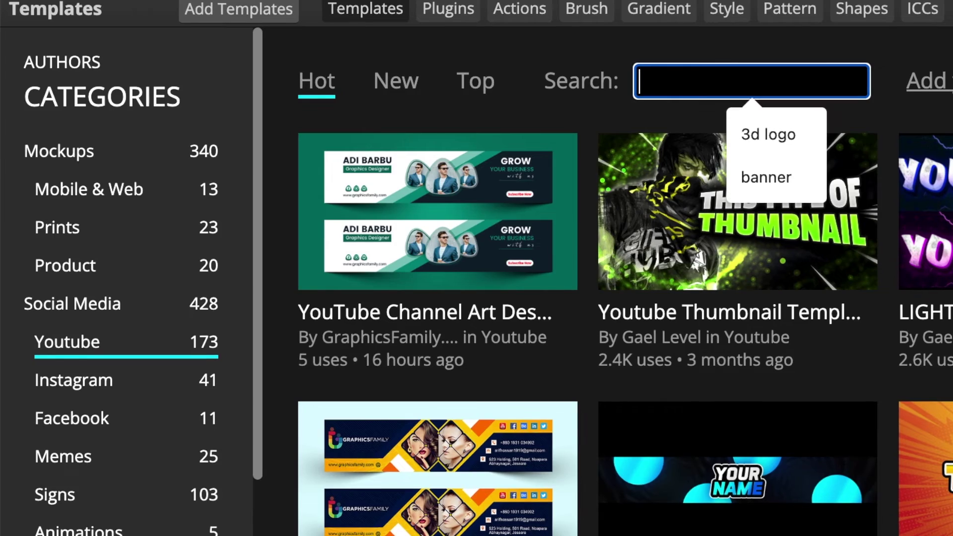
pyautogui.write('banner')
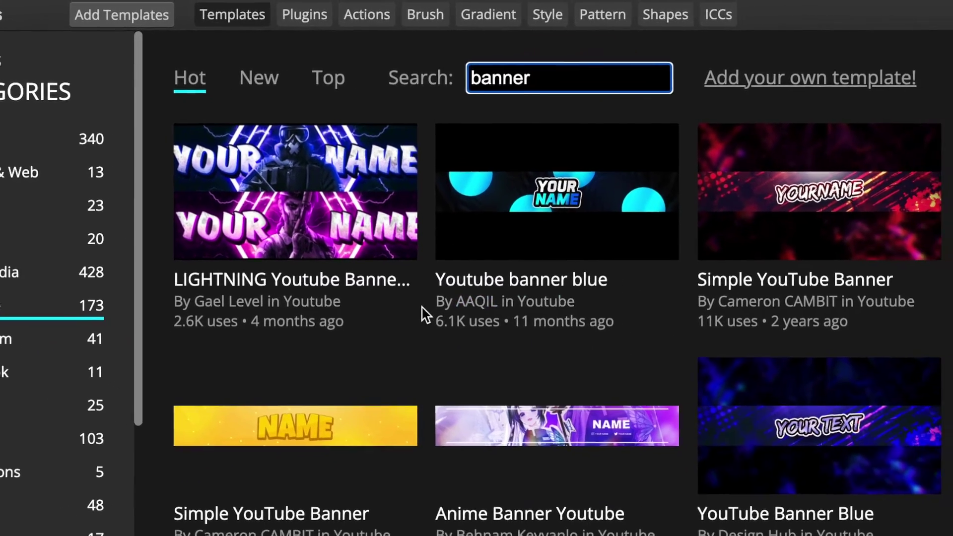
# Step: Browse the results and open the yellow Simple YouTube Banner template
pyautogui.scroll(-3, 437, 310)
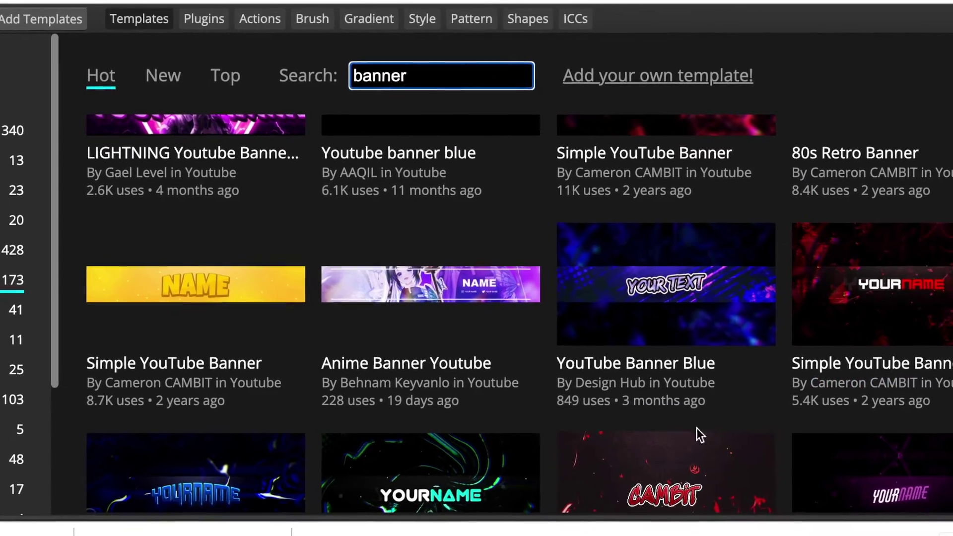
pyautogui.scroll(-3, 666, 399)
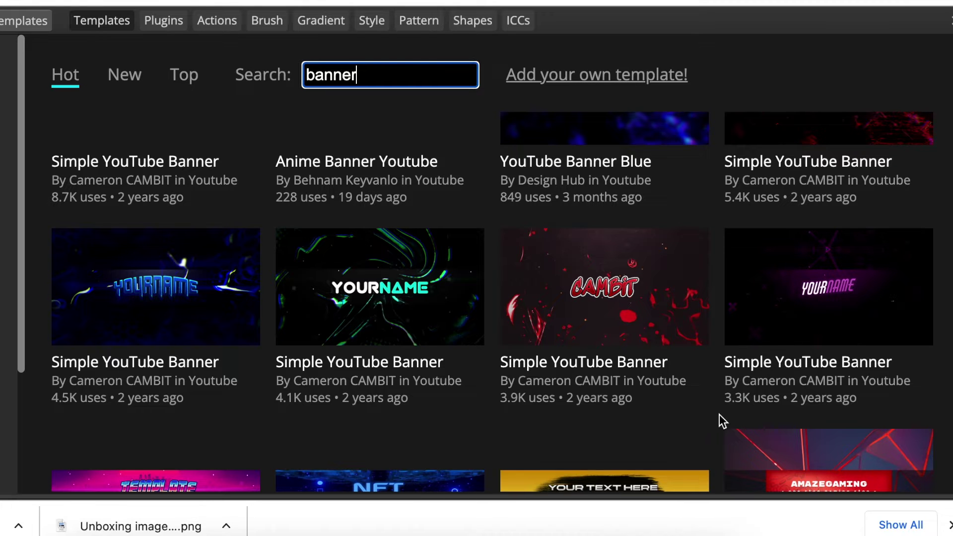
pyautogui.scroll(5, 716, 415)
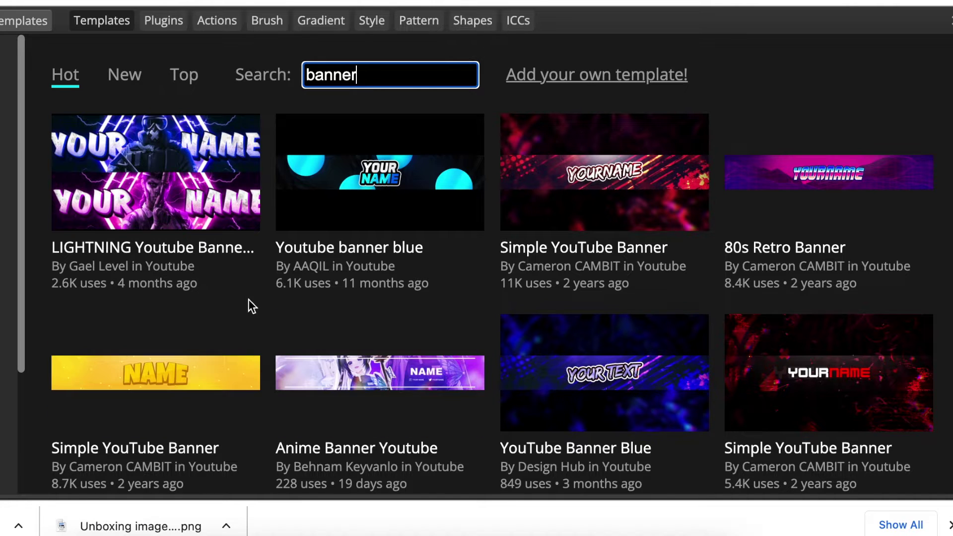
pyautogui.scroll(-2, 248, 302)
pyautogui.scroll(-2, 246, 304)
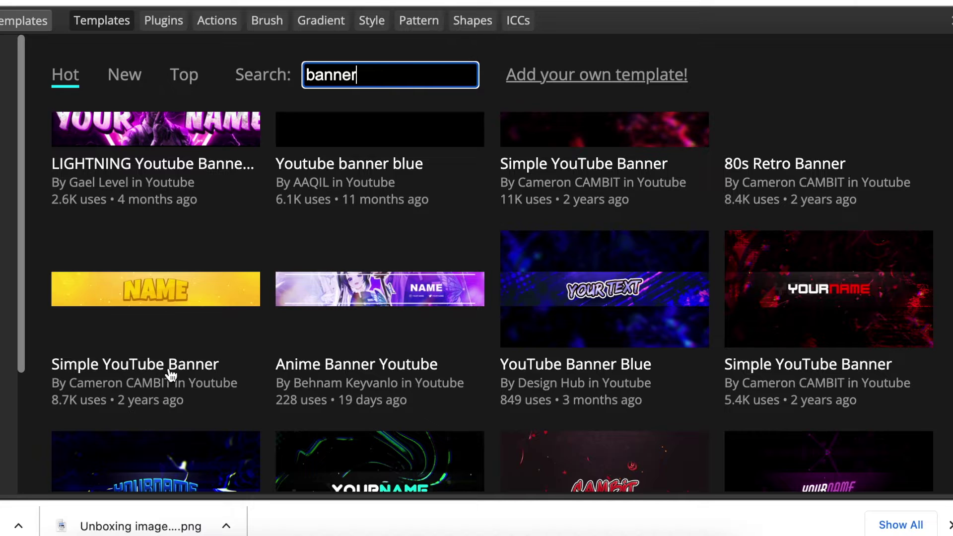
pyautogui.click(171, 307)
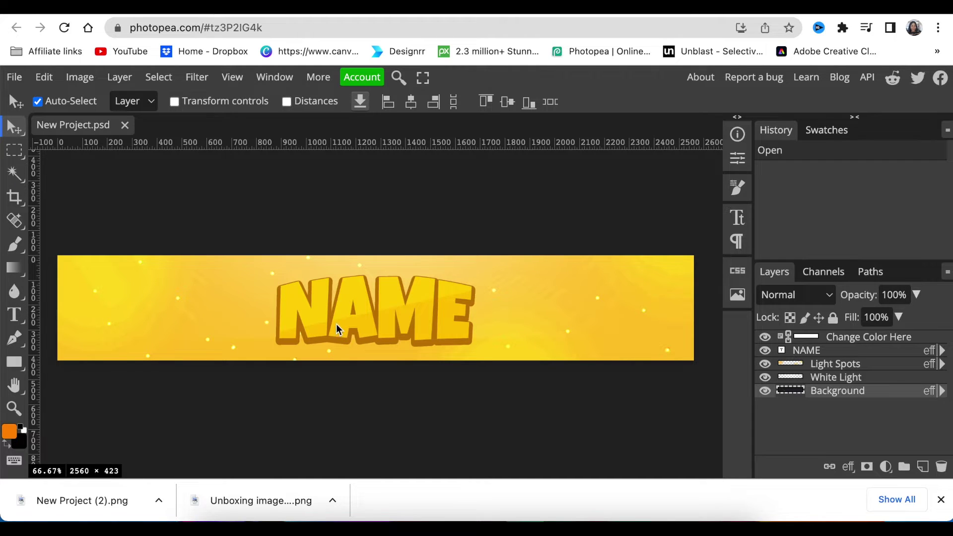
# Step: Replace the NAME title with 'unboxing & review vlog' at 180 px font size
pyautogui.doubleClick(354, 330)
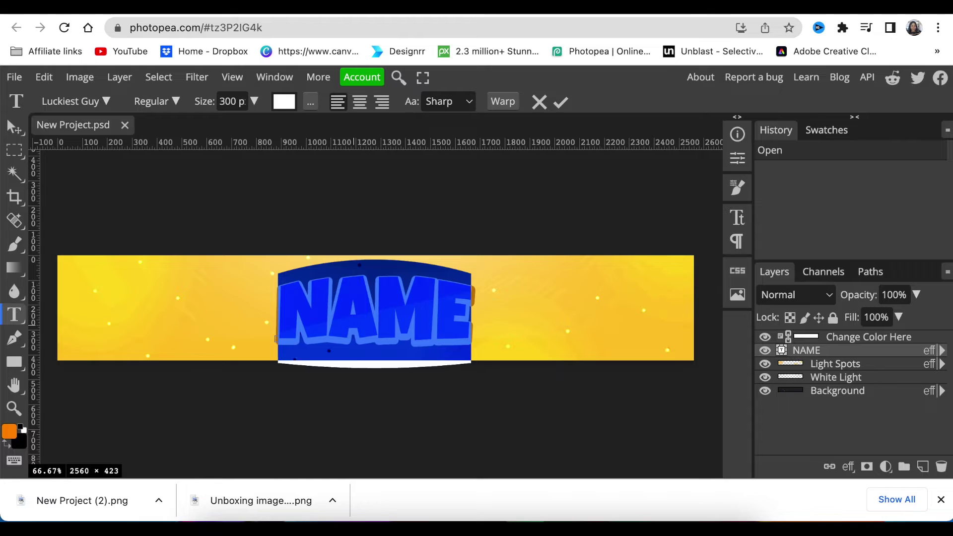
pyautogui.write('un')
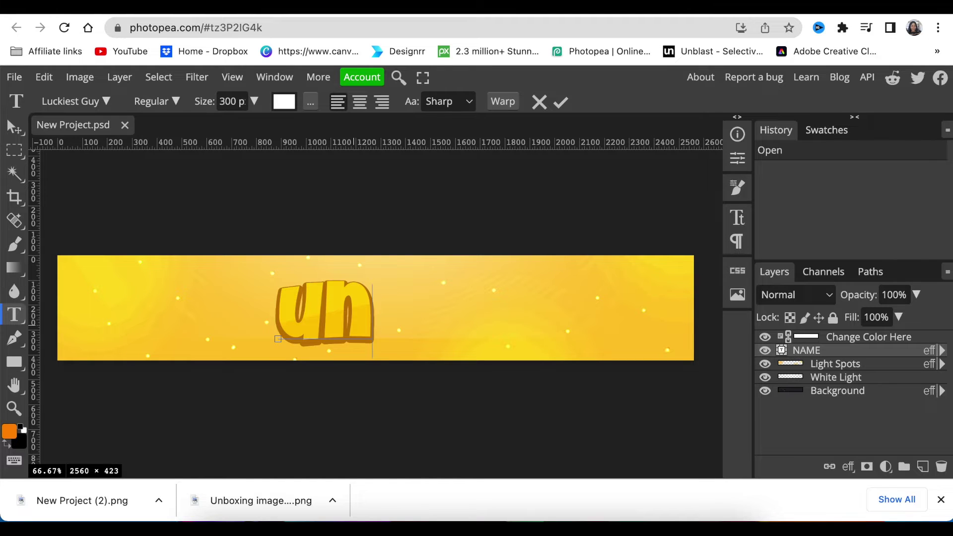
pyautogui.write('BOXING &')
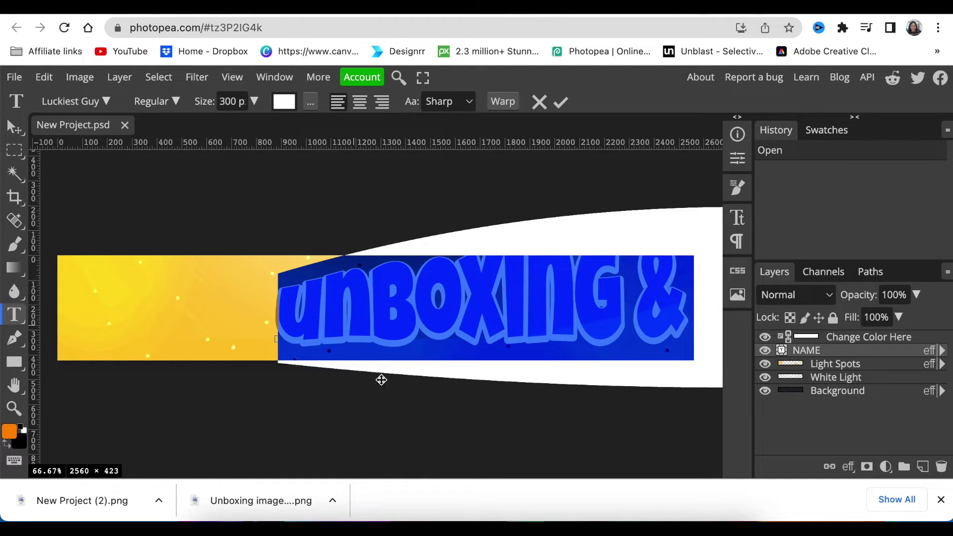
pyautogui.click(236, 101)
pyautogui.doubleClick(237, 101)
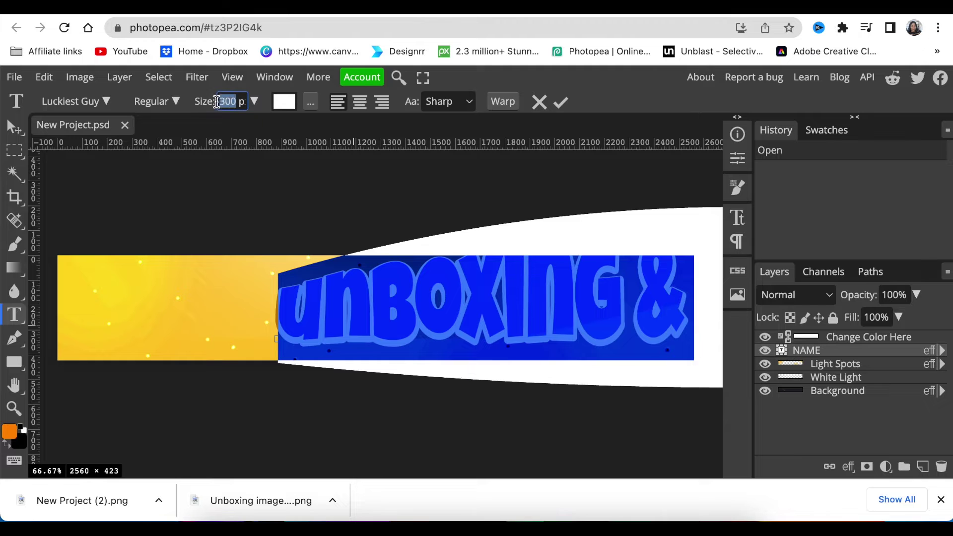
pyautogui.write('180')
pyautogui.press('Return')
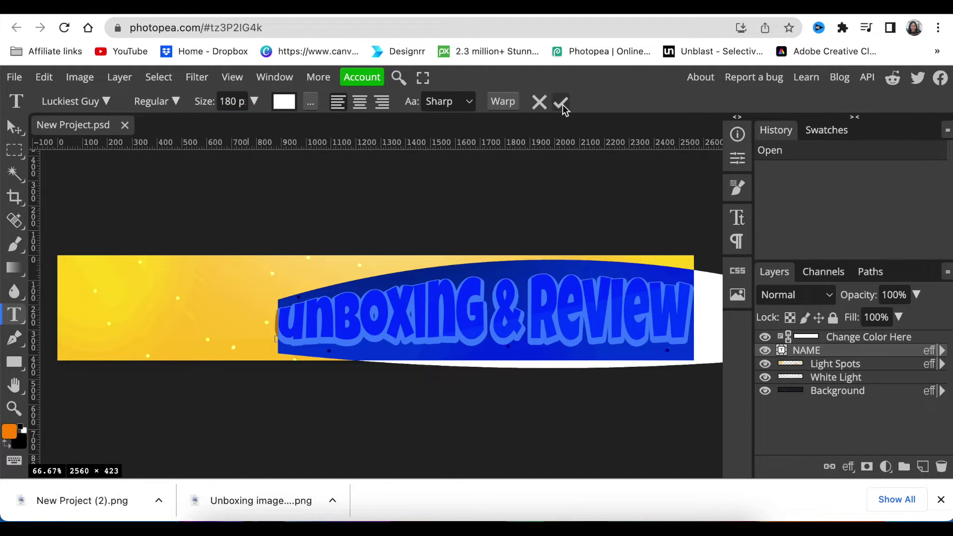
pyautogui.click(562, 103)
# Step: Move the title toward the banner's left side and finish the text edit
pyautogui.moveTo(494, 308); pyautogui.dragTo(320, 308)
pyautogui.press('t')
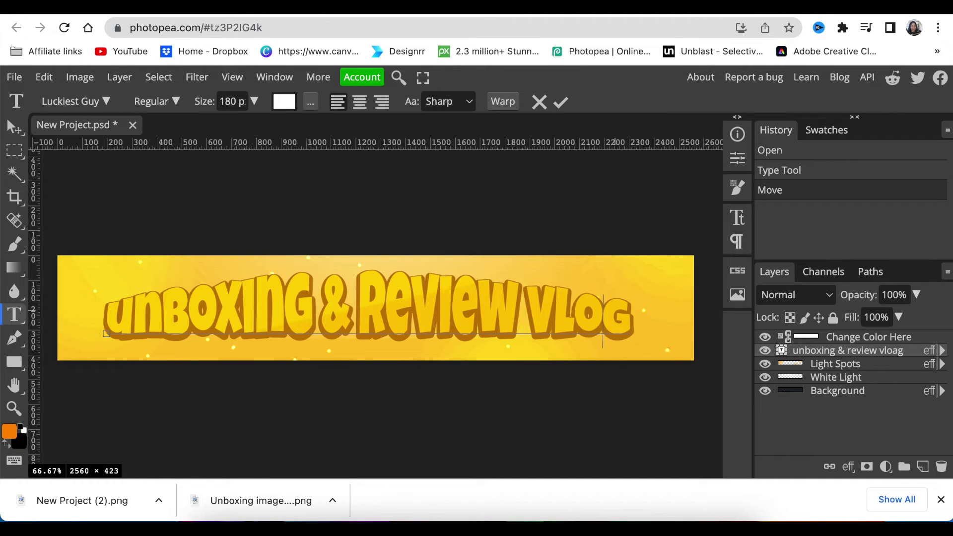
pyautogui.click(562, 104)
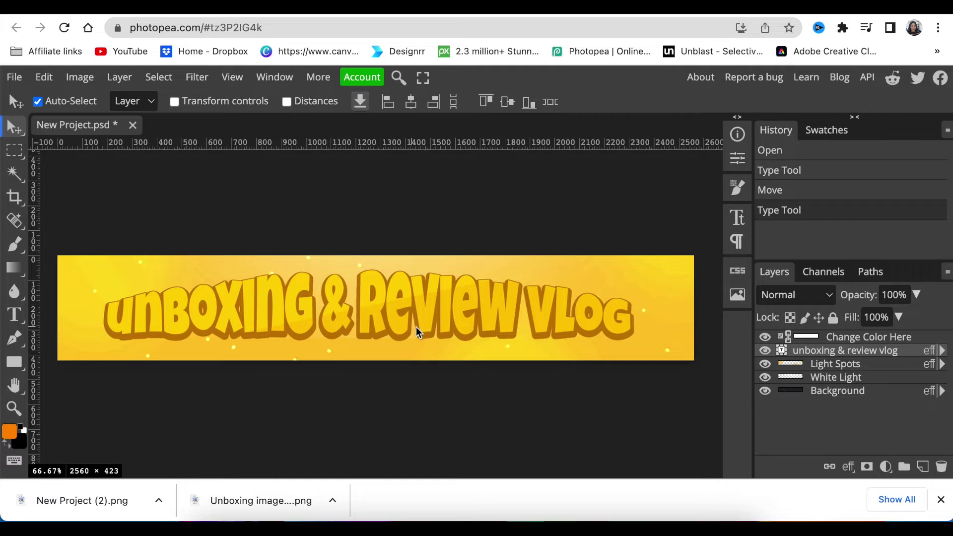
# Step: Shift the title slightly right and trial hue shifts on the banner colour, keeping it yellow
pyautogui.moveTo(417, 332); pyautogui.dragTo(444, 324)
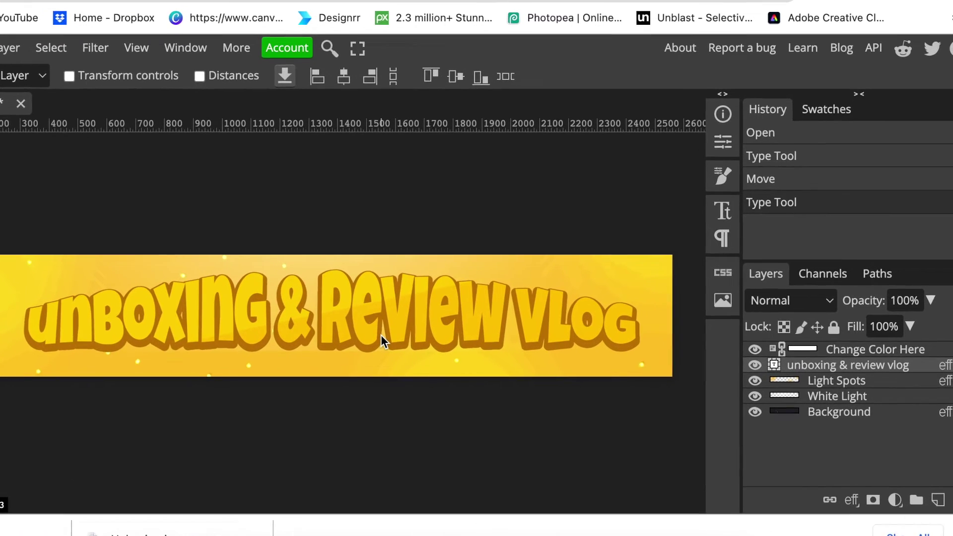
pyautogui.moveTo(380, 335); pyautogui.dragTo(380, 334)
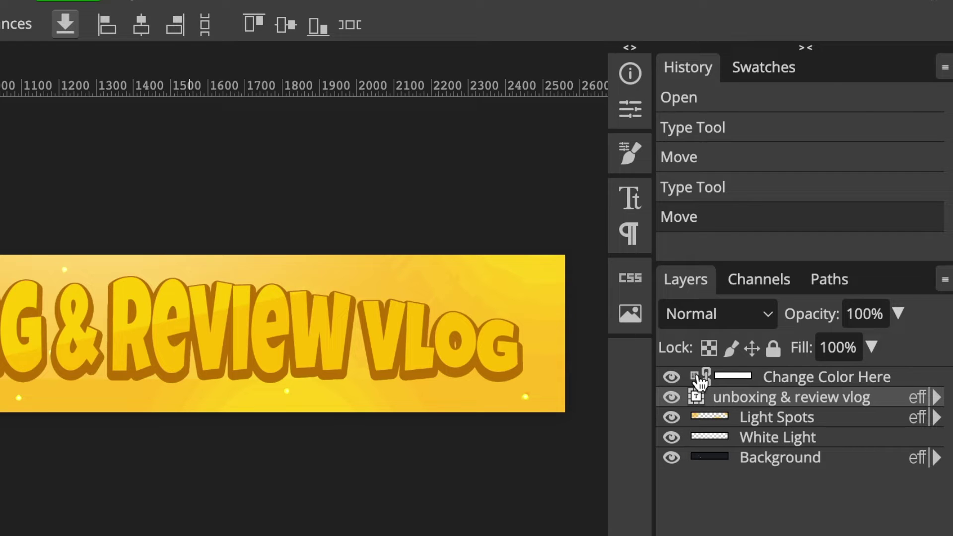
pyautogui.doubleClick(700, 382)
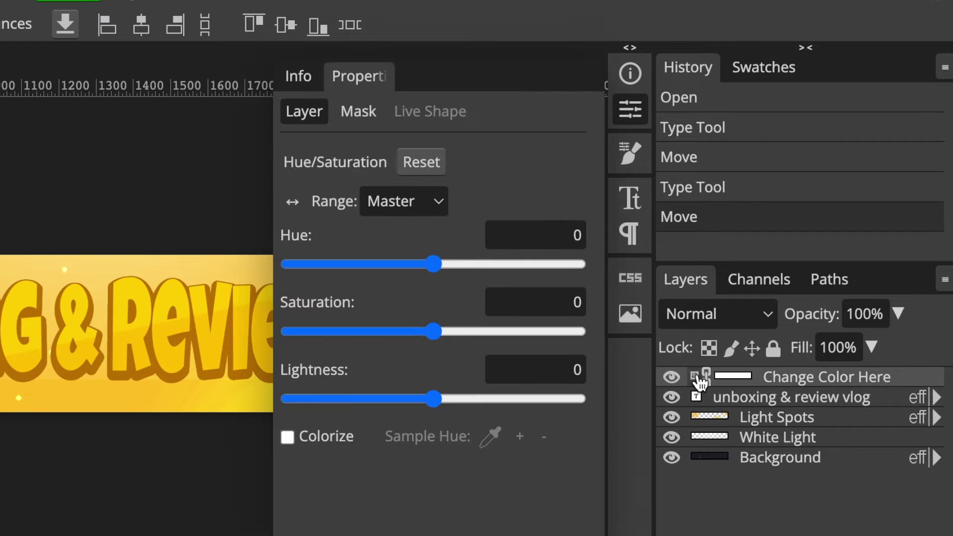
pyautogui.click(439, 263)
pyautogui.moveTo(412, 266)
pyautogui.mouseDown()
pyautogui.moveTo(352, 270)
pyautogui.moveTo(431, 271)
pyautogui.mouseUp()
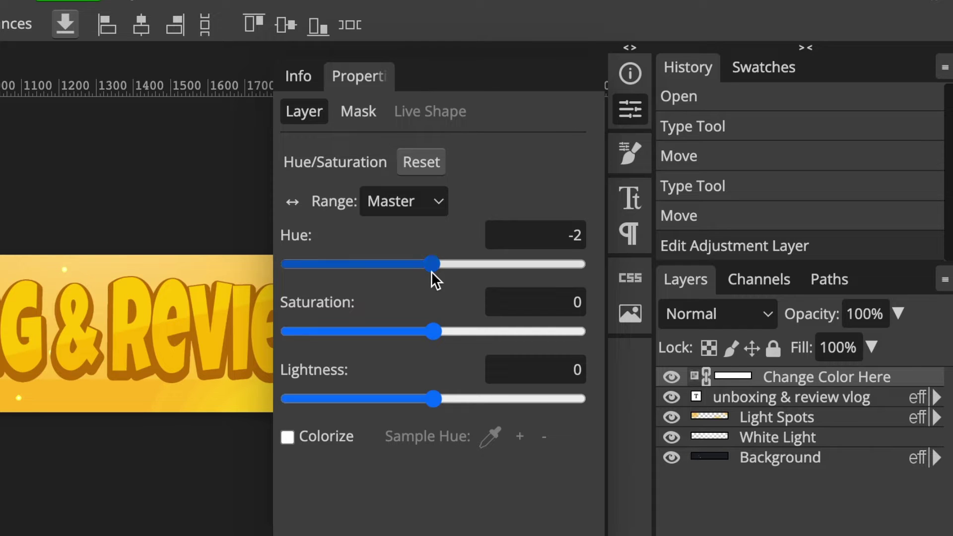
pyautogui.click(630, 118)
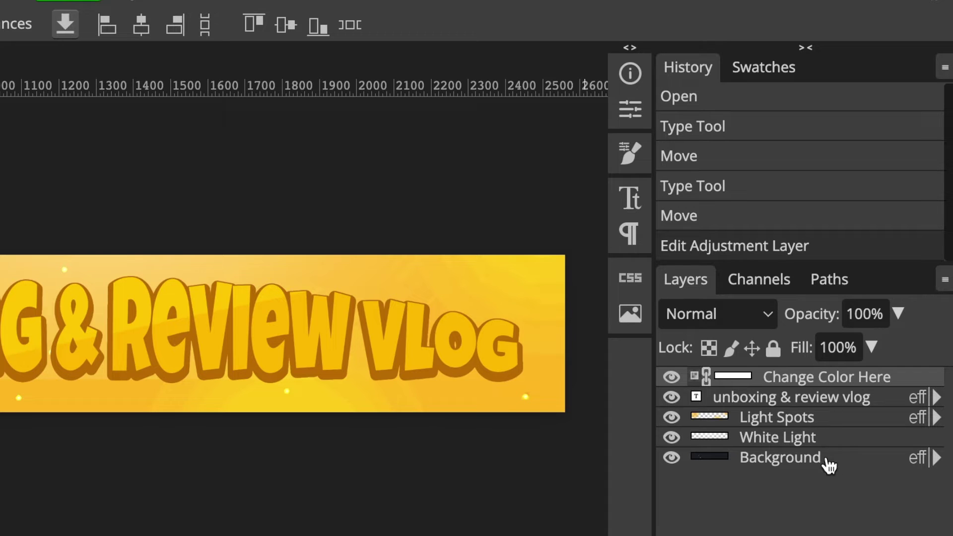
pyautogui.doubleClick(875, 405)
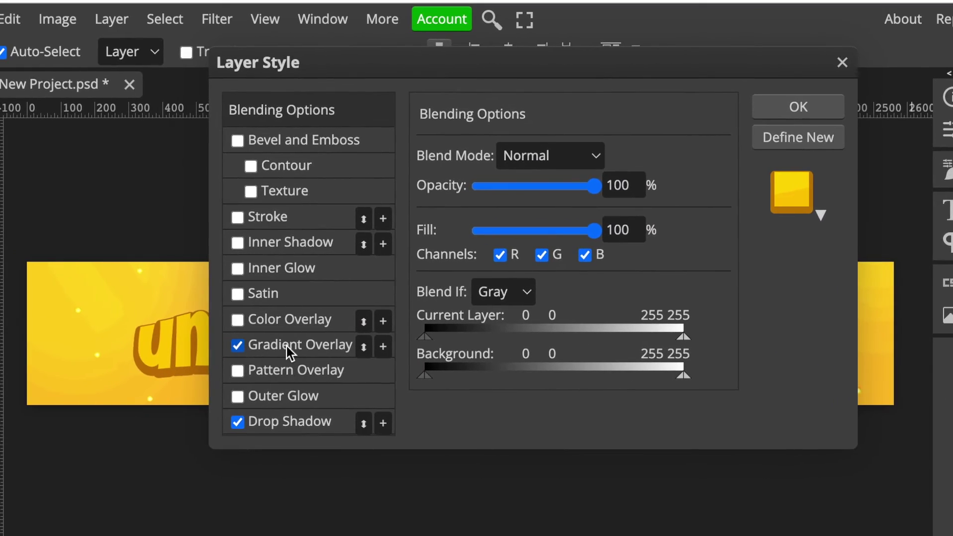
# Step: Open the Gradient Editor for the title's Gradient Overlay and move it into full view
pyautogui.click(287, 347)
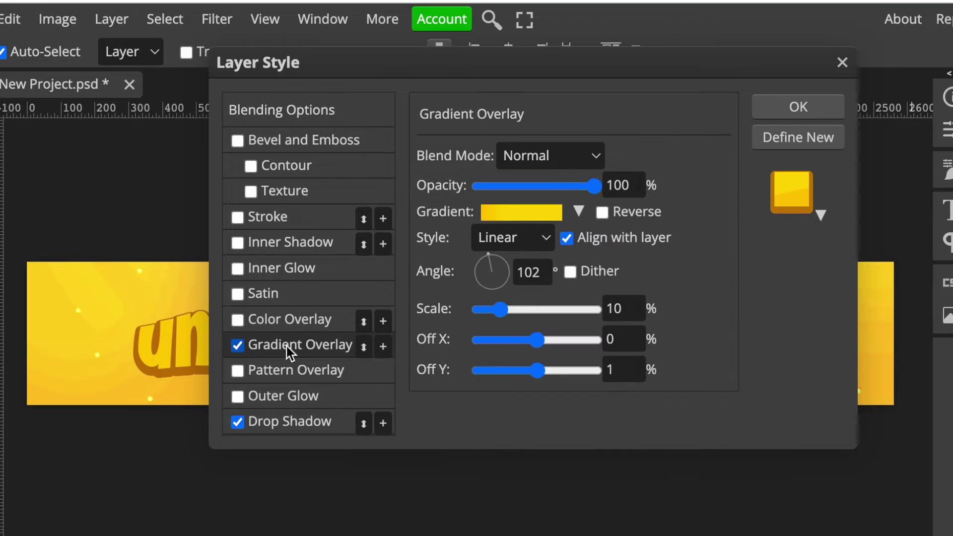
pyautogui.click(508, 214)
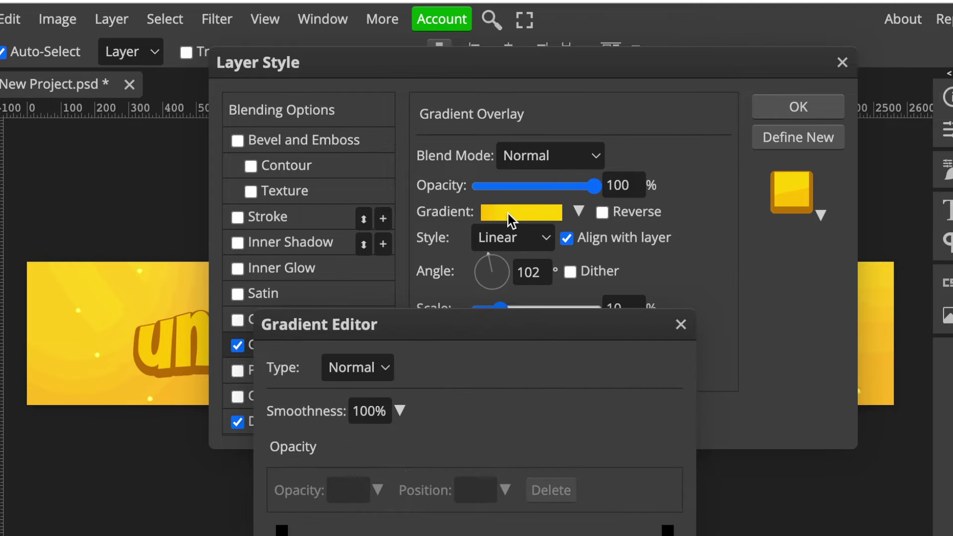
pyautogui.moveTo(495, 335); pyautogui.dragTo(544, 136)
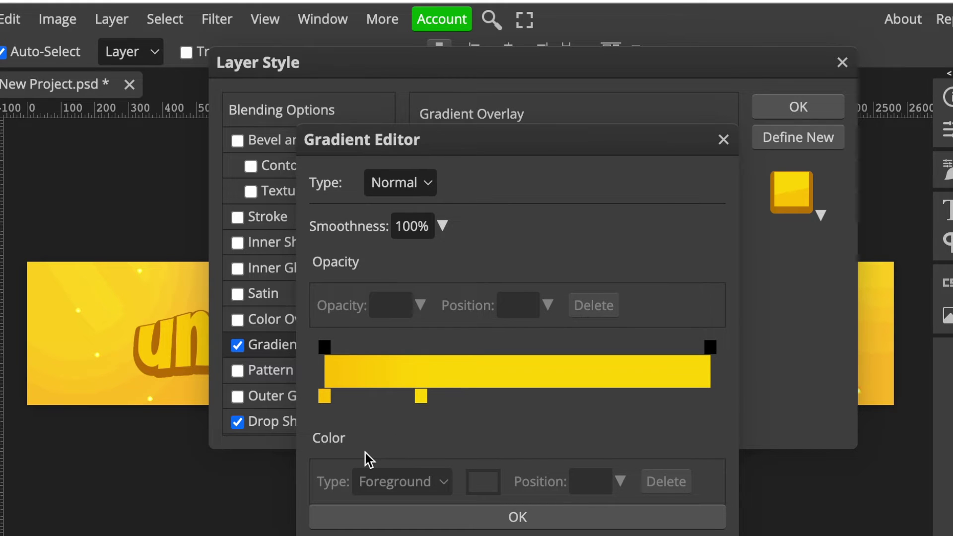
# Step: Change the gradient's left stop from yellow ffc600 to light blue 32b4ff and confirm
pyautogui.click(324, 396)
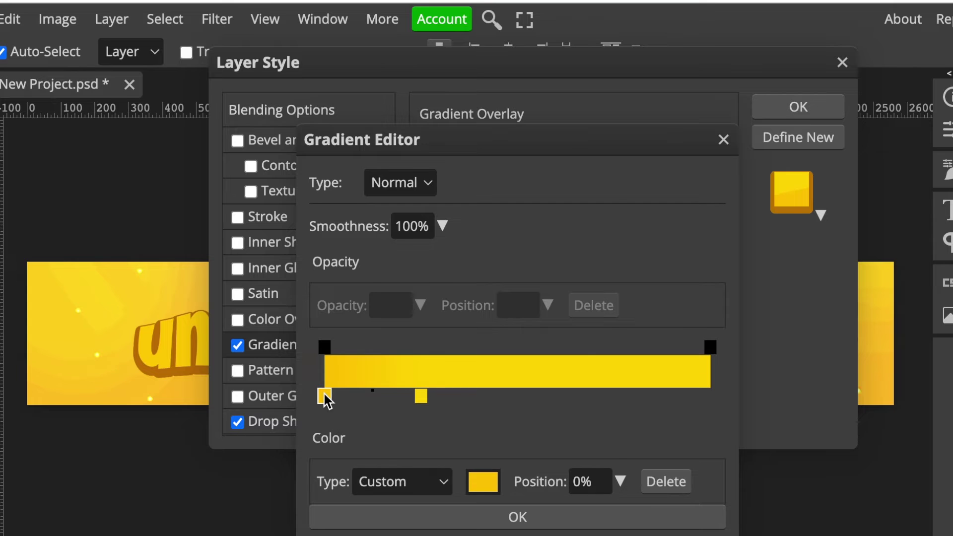
pyautogui.doubleClick(323, 395)
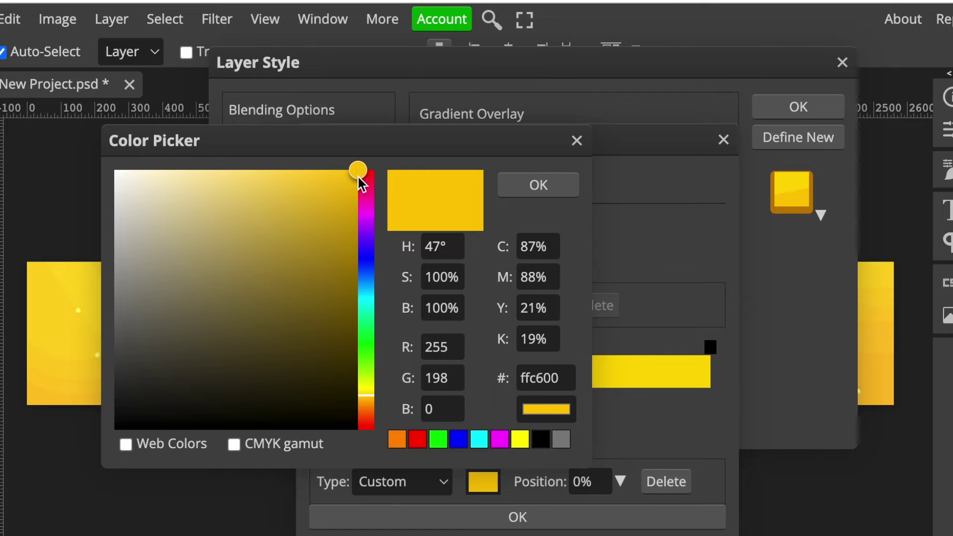
pyautogui.click(561, 380)
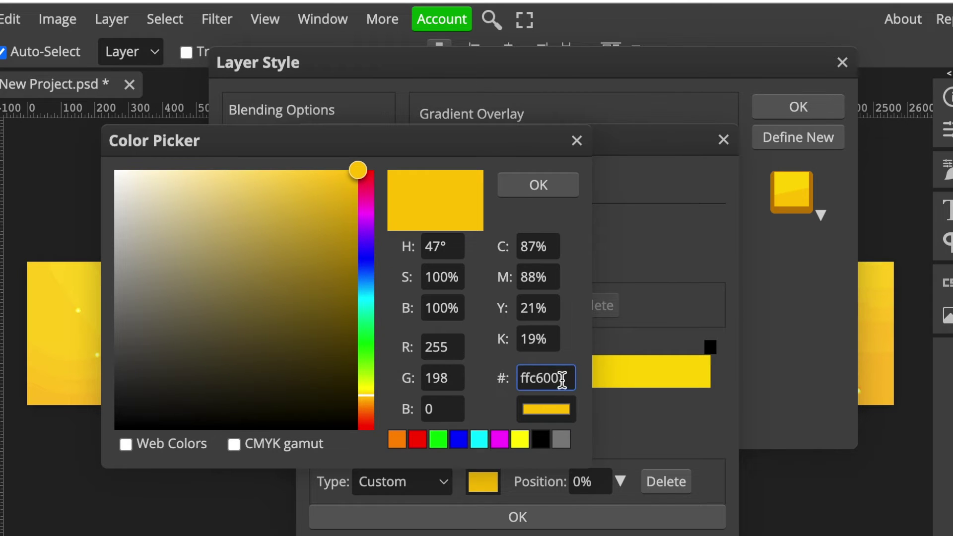
pyautogui.moveTo(562, 382); pyautogui.dragTo(484, 380)
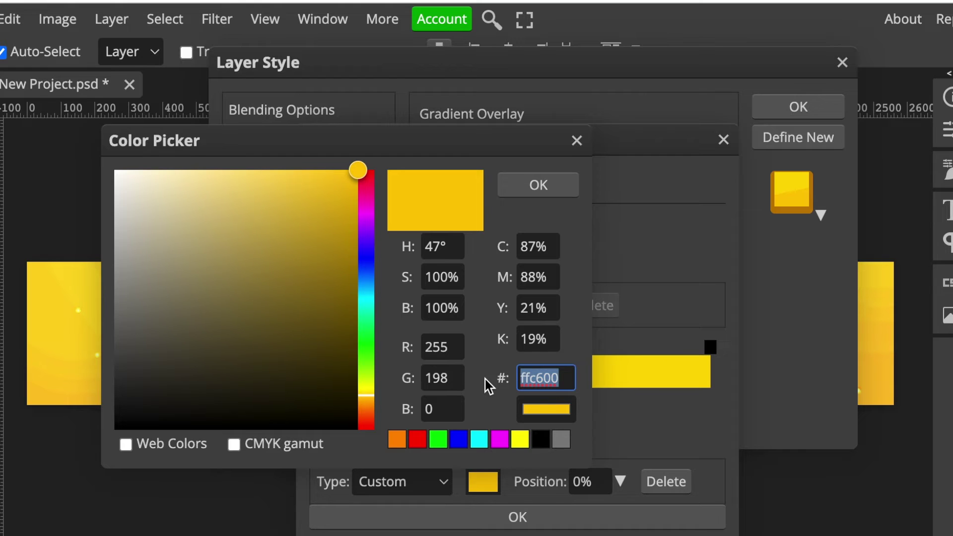
pyautogui.write('4')
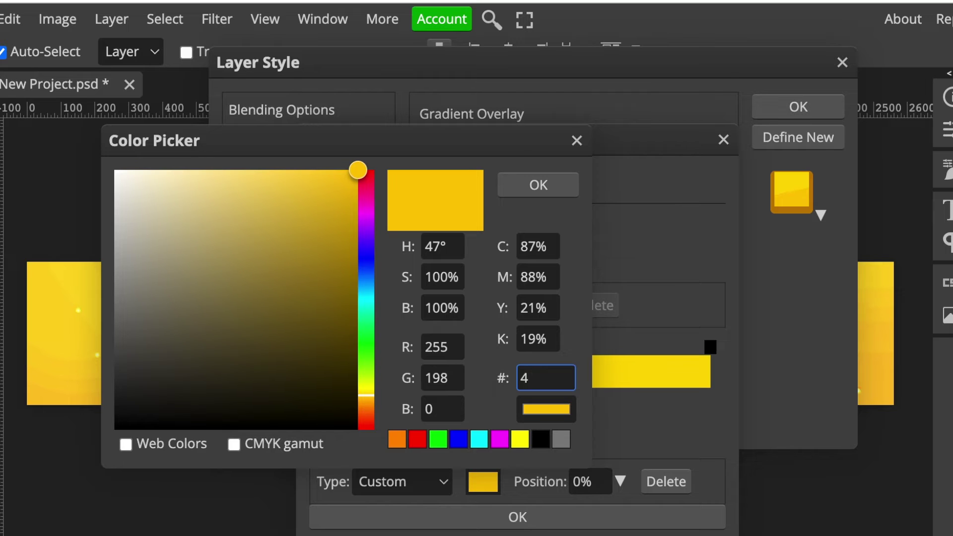
pyautogui.write('00')
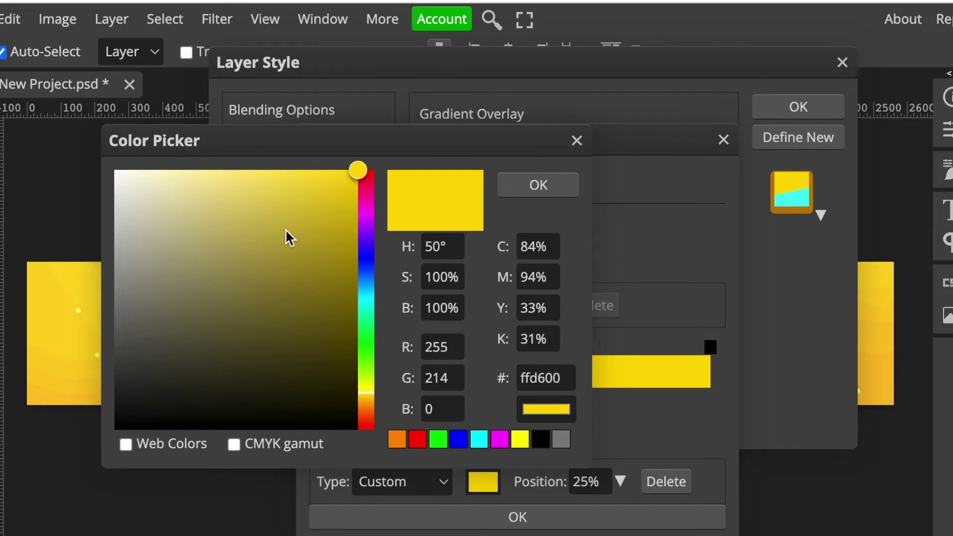
pyautogui.click(571, 378)
pyautogui.write('32b')
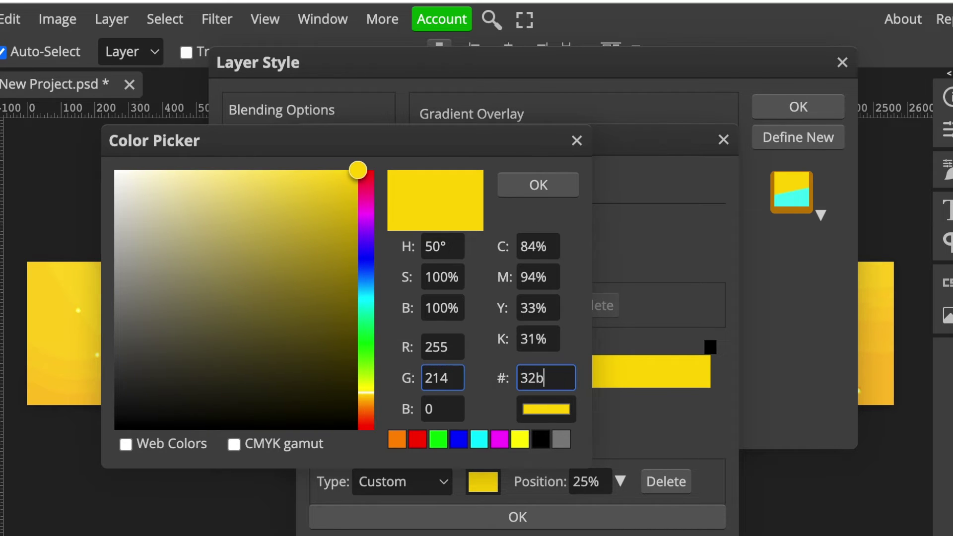
pyautogui.write('4ff')
pyautogui.click(547, 186)
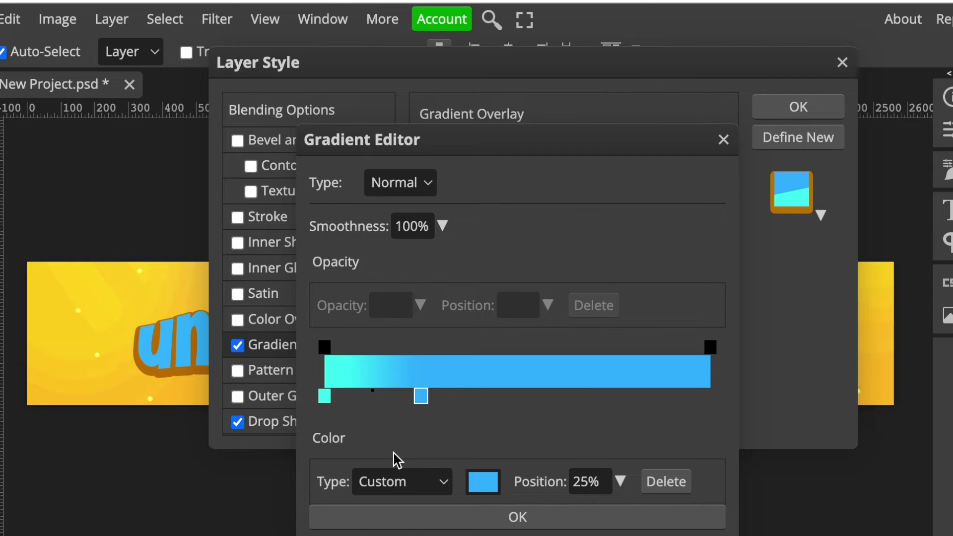
pyautogui.click(516, 518)
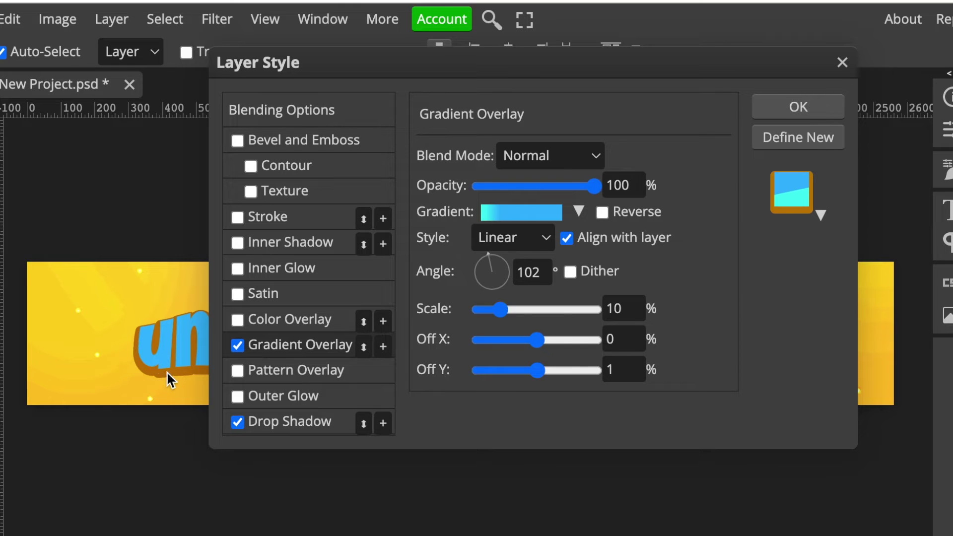
# Step: Set the title's Drop Shadow colour to blue 2a88e8
pyautogui.click(292, 422)
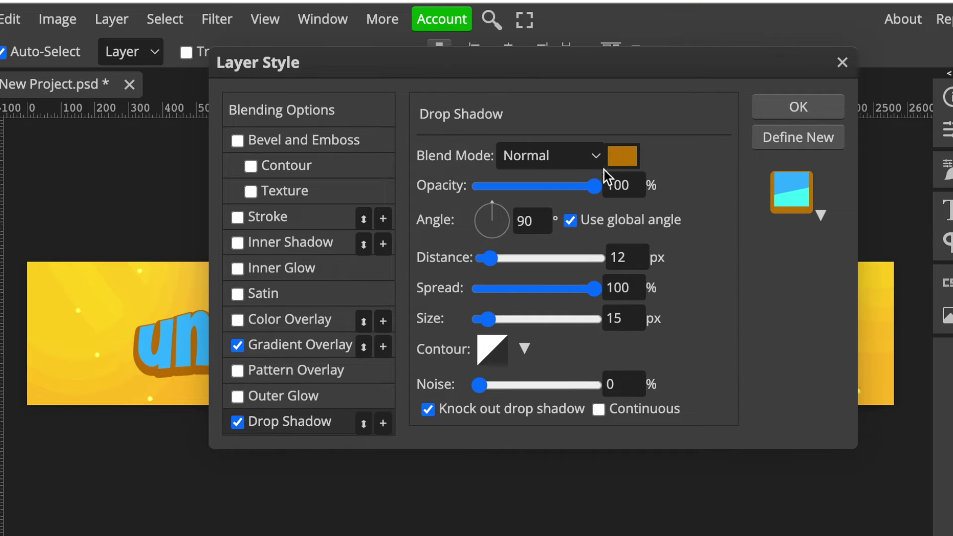
pyautogui.click(624, 158)
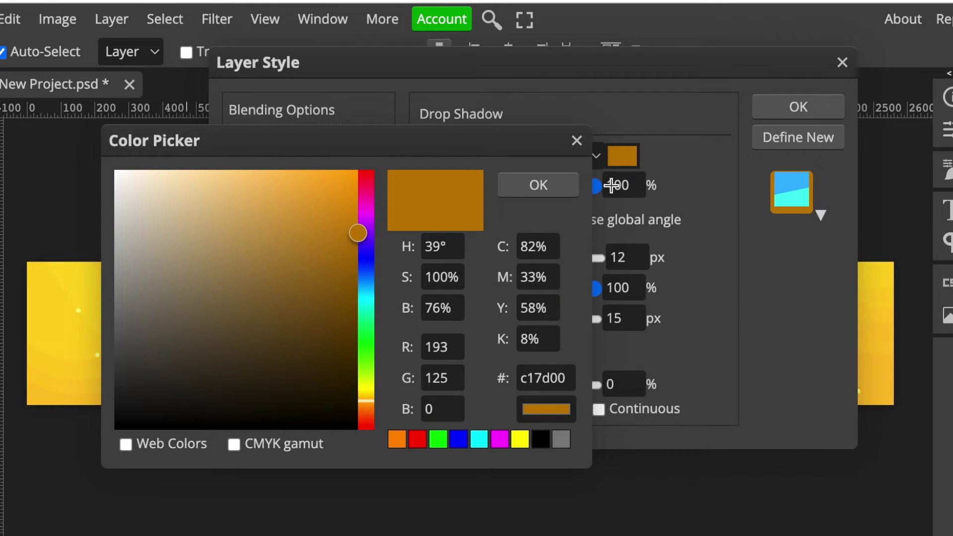
pyautogui.doubleClick(574, 379)
pyautogui.write('2a88e8')
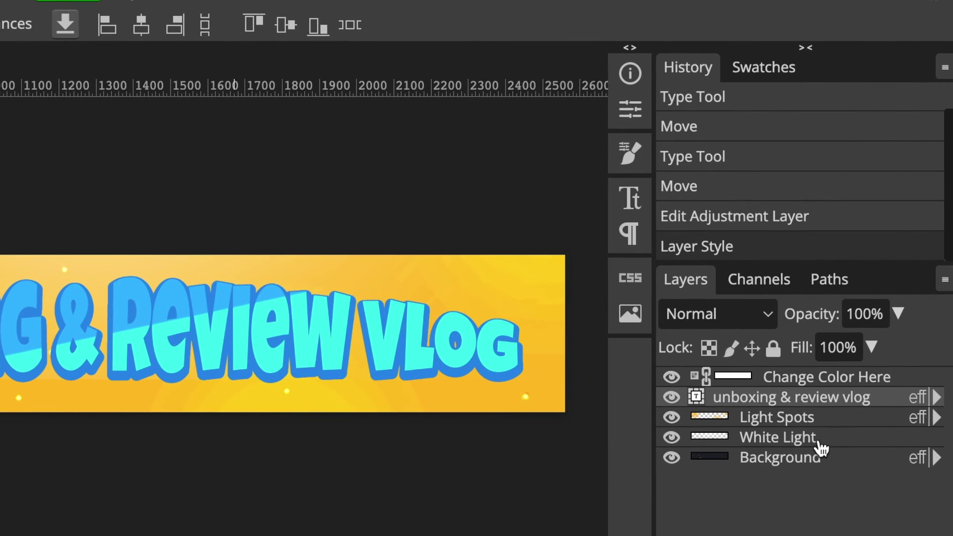
# Step: Give the Background layer a 0087ff blue Color Overlay and apply the style
pyautogui.click(860, 460)
pyautogui.doubleClick(859, 467)
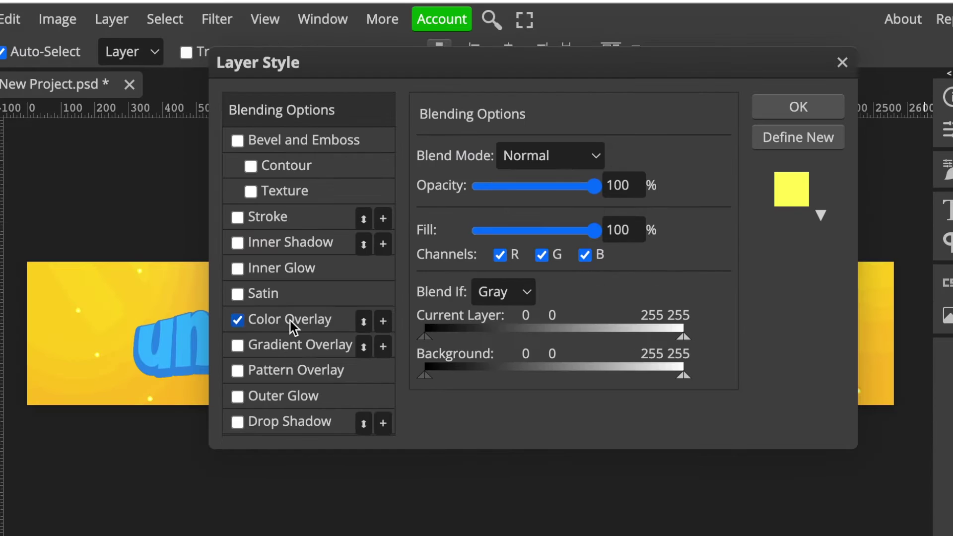
pyautogui.click(290, 321)
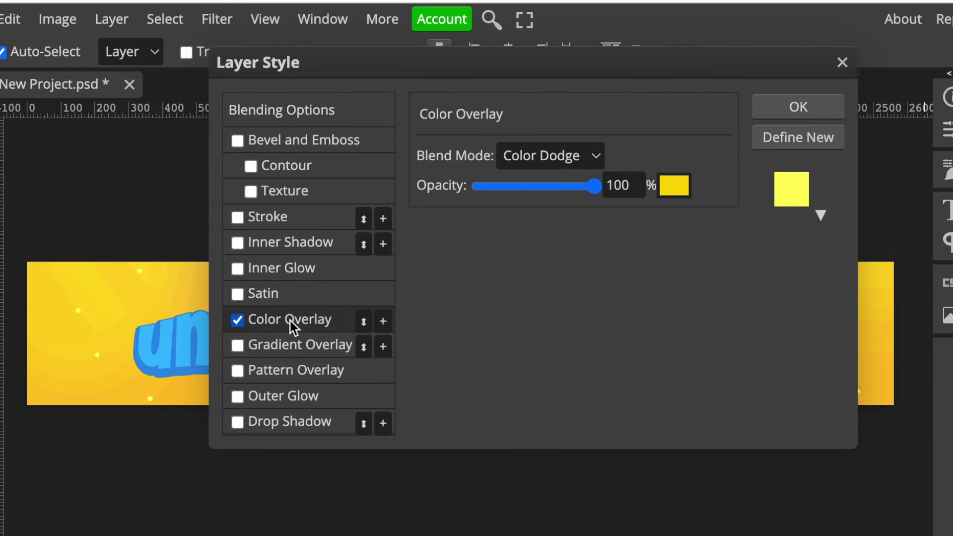
pyautogui.click(675, 188)
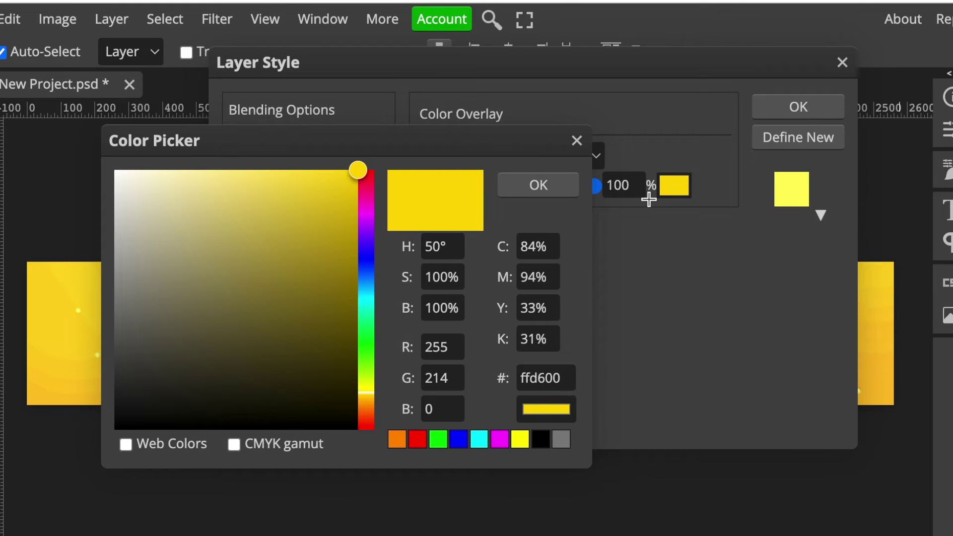
pyautogui.click(559, 378)
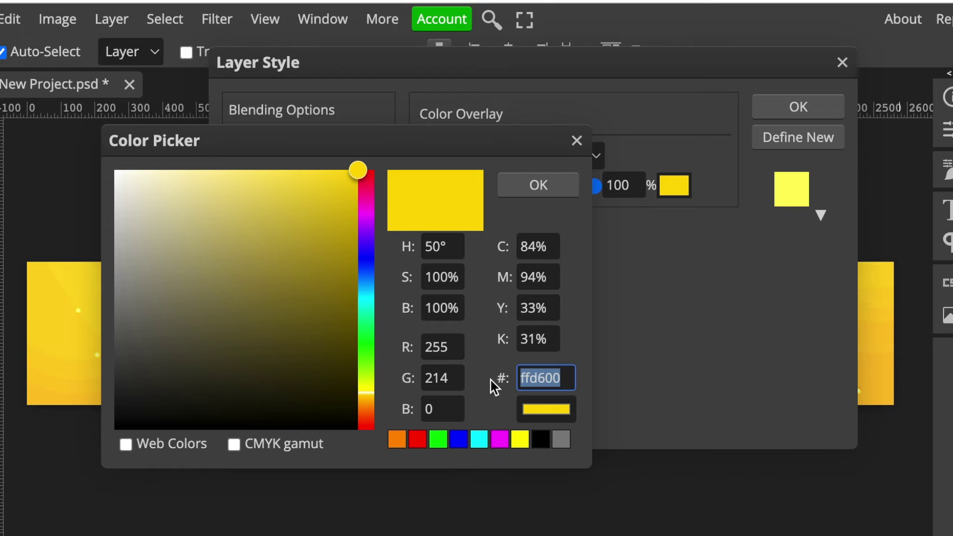
pyautogui.write('0087ff')
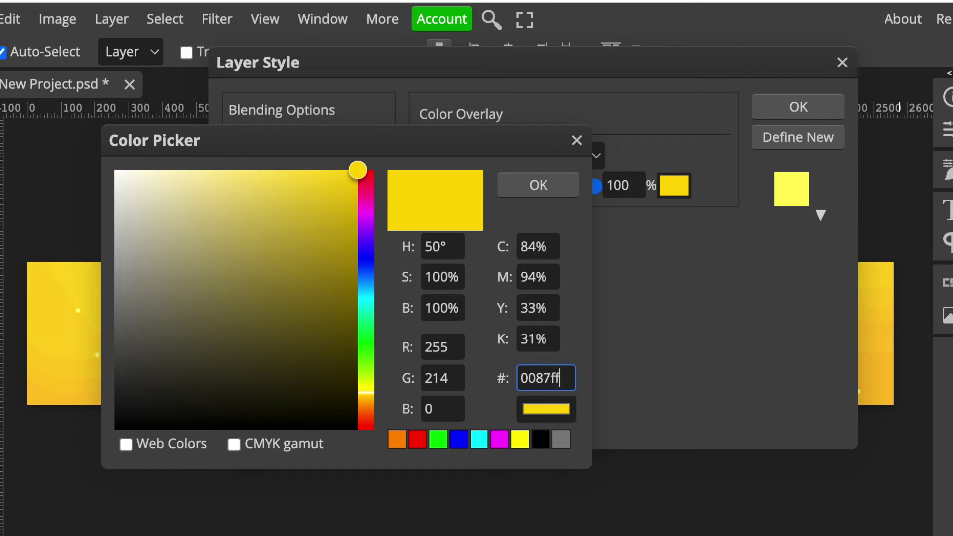
pyautogui.press('Return')
pyautogui.click(799, 106)
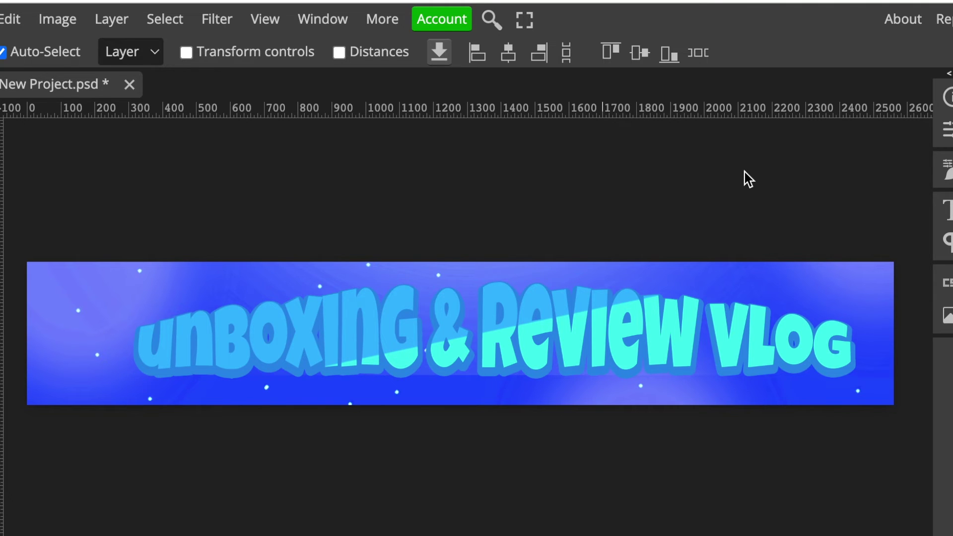
# Step: Nudge the title right, then place the gift-box PNG at the banner's left edge at 39.17%
pyautogui.moveTo(383, 344); pyautogui.dragTo(394, 344)
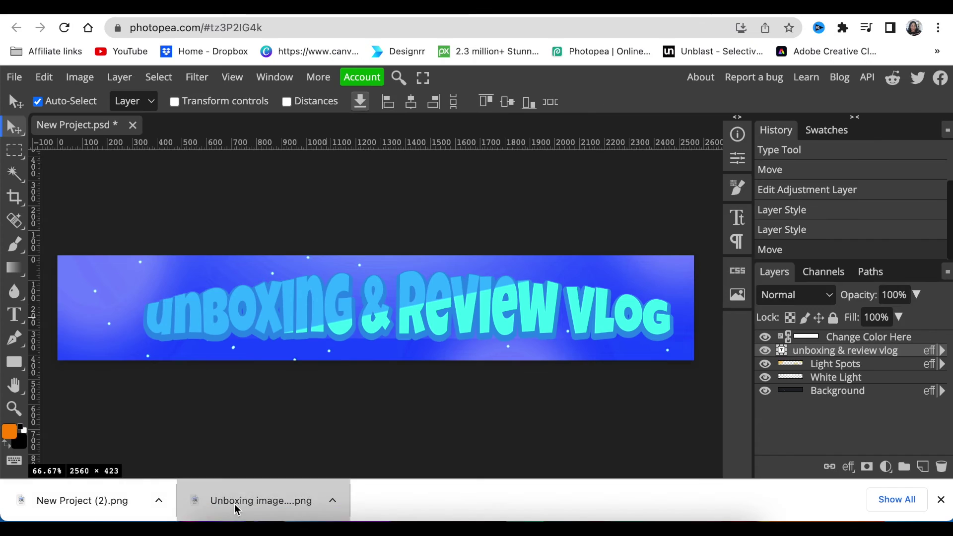
pyautogui.moveTo(233, 507); pyautogui.dragTo(120, 334)
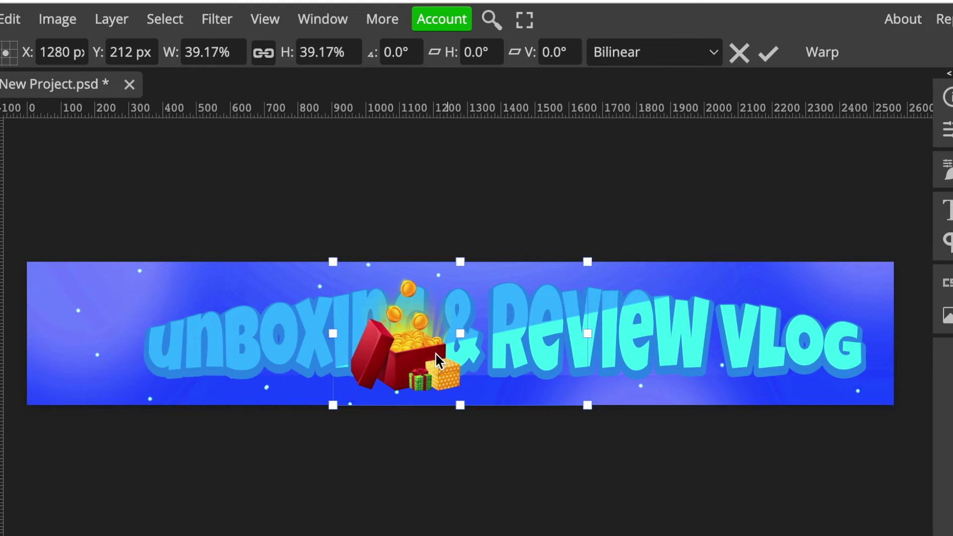
pyautogui.moveTo(436, 352); pyautogui.dragTo(117, 362)
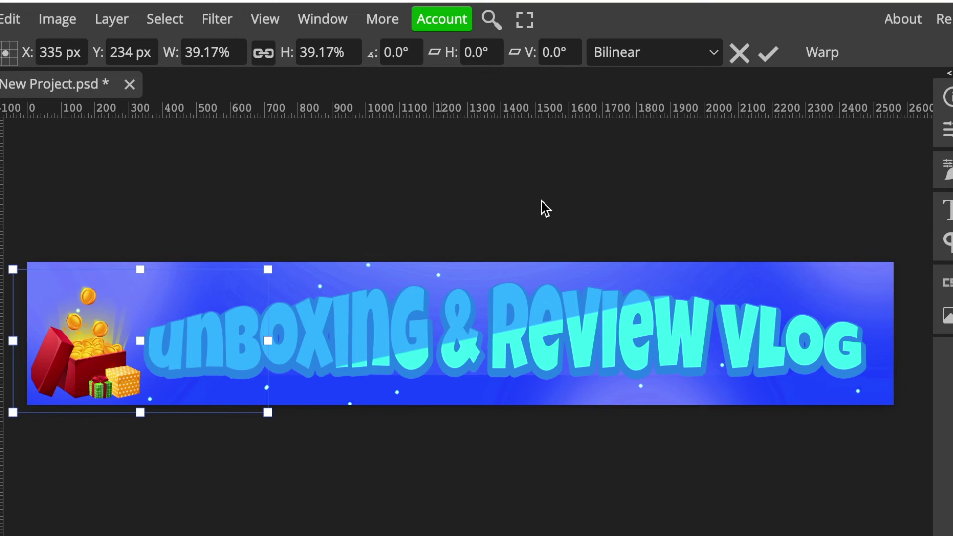
pyautogui.click(767, 55)
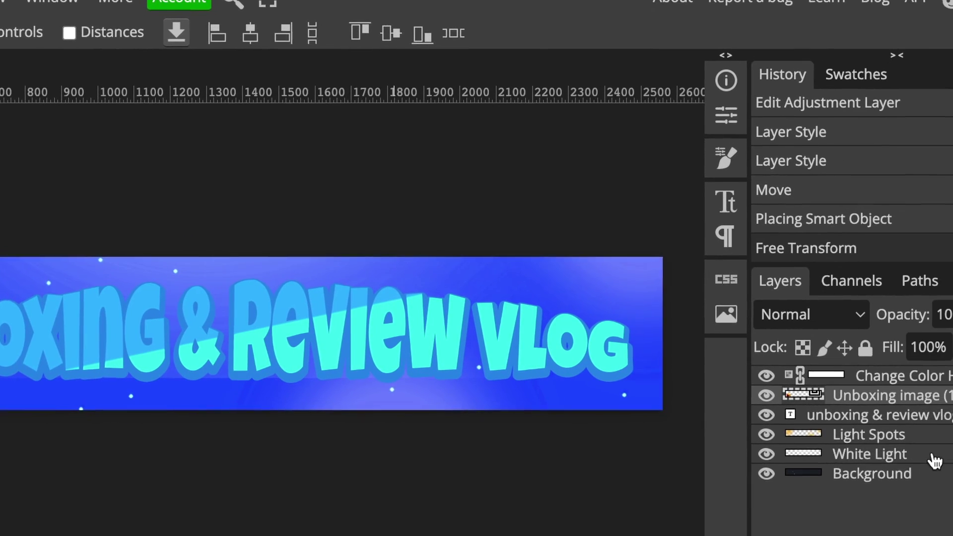
# Step: Duplicate the title layer and set the copy's font size to 100 px
pyautogui.click(873, 422)
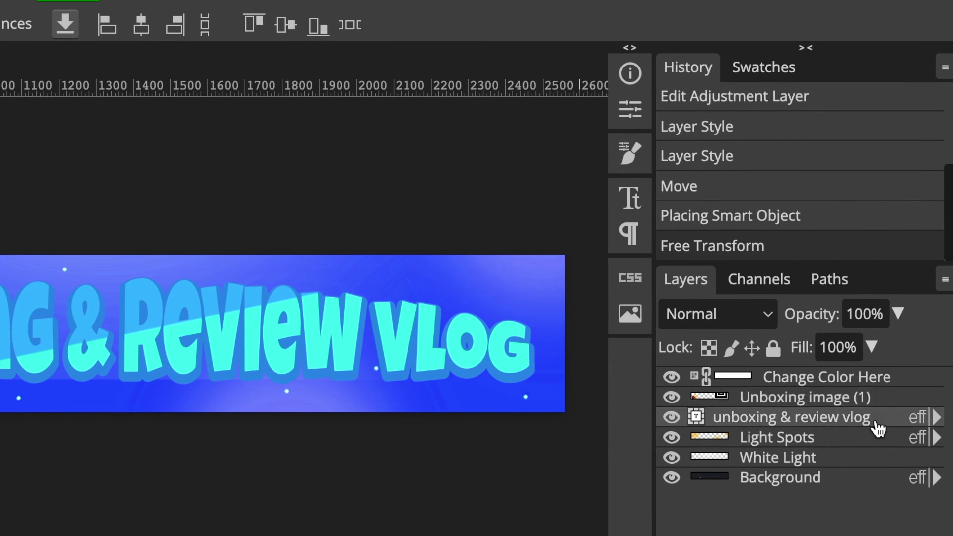
pyautogui.rightClick(873, 422)
pyautogui.click(688, 65)
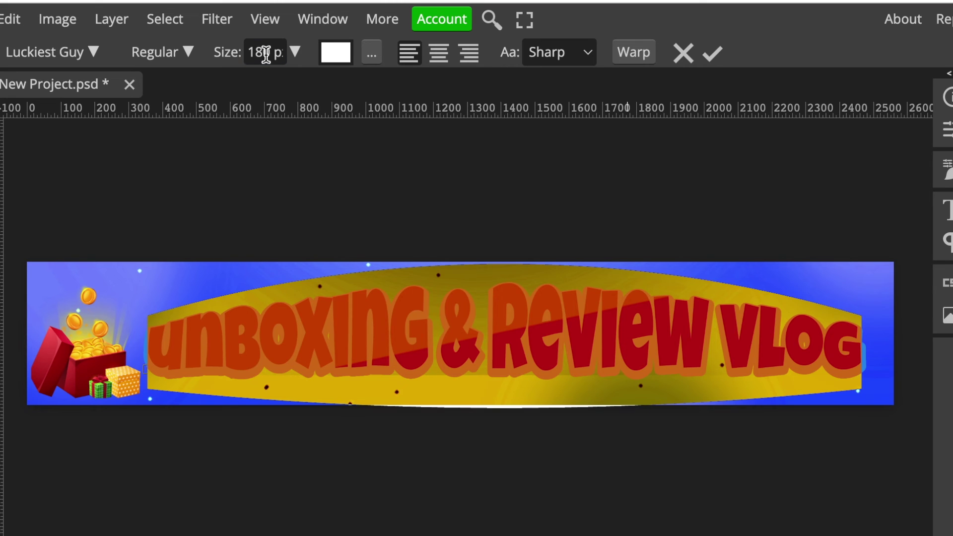
pyautogui.click(273, 53)
pyautogui.doubleClick(273, 53)
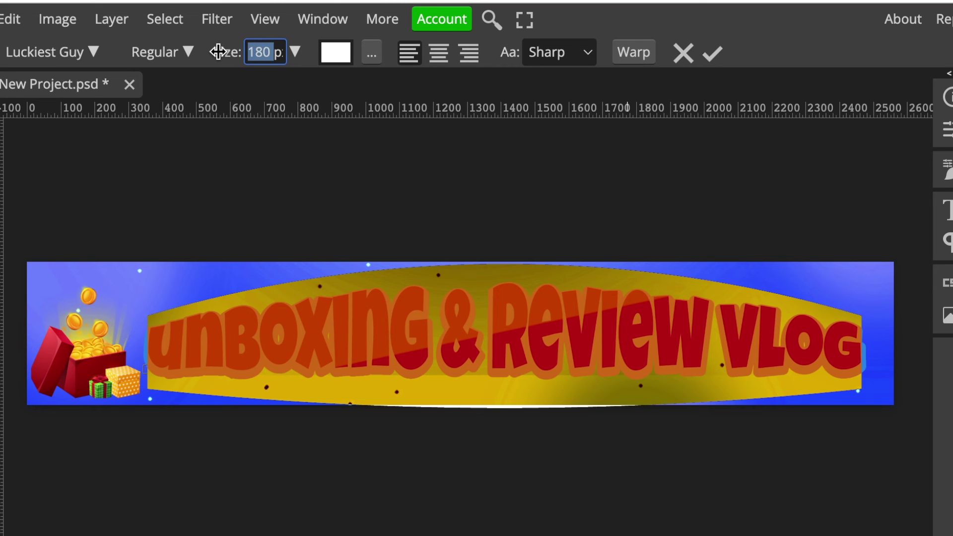
pyautogui.write('100')
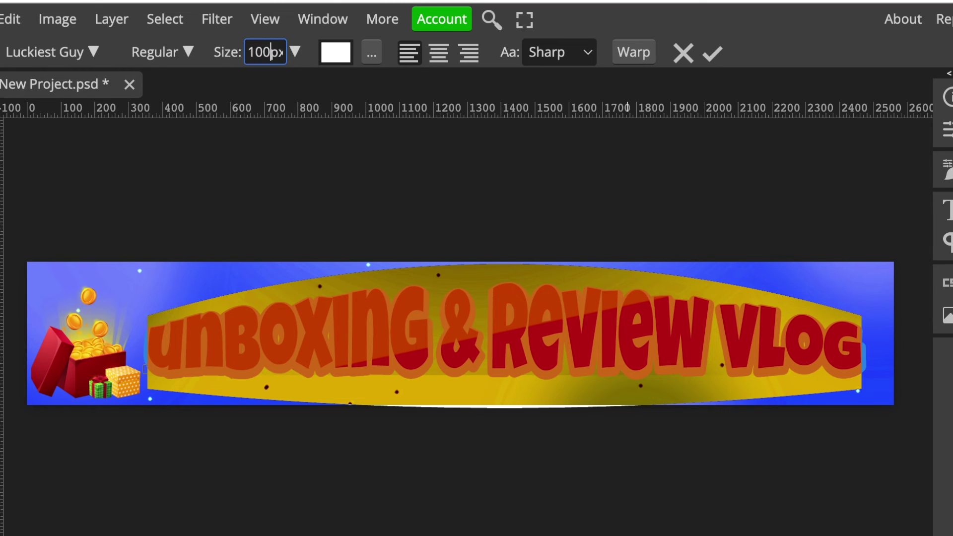
pyautogui.press('Return')
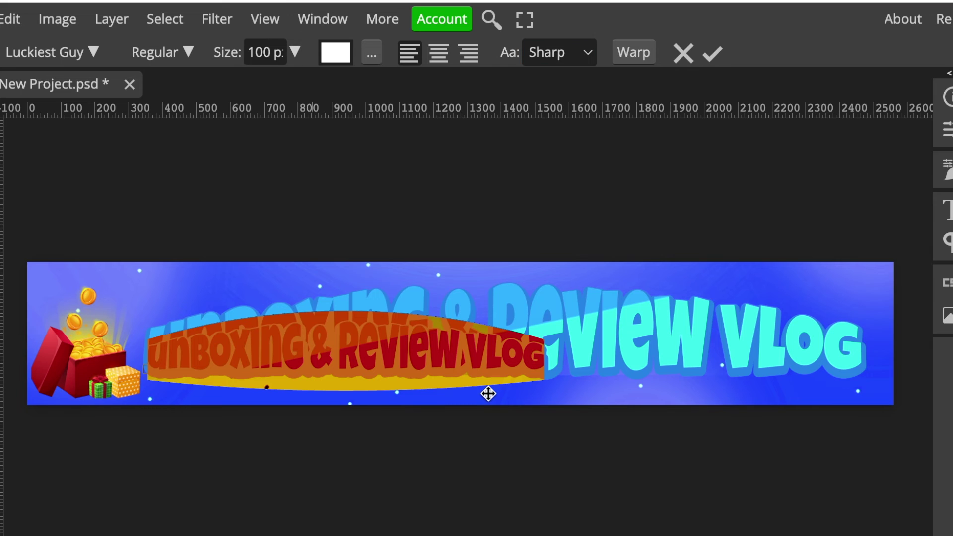
# Step: Retype the copy as 'weekly videos' and position it beneath the main title
pyautogui.write('w')
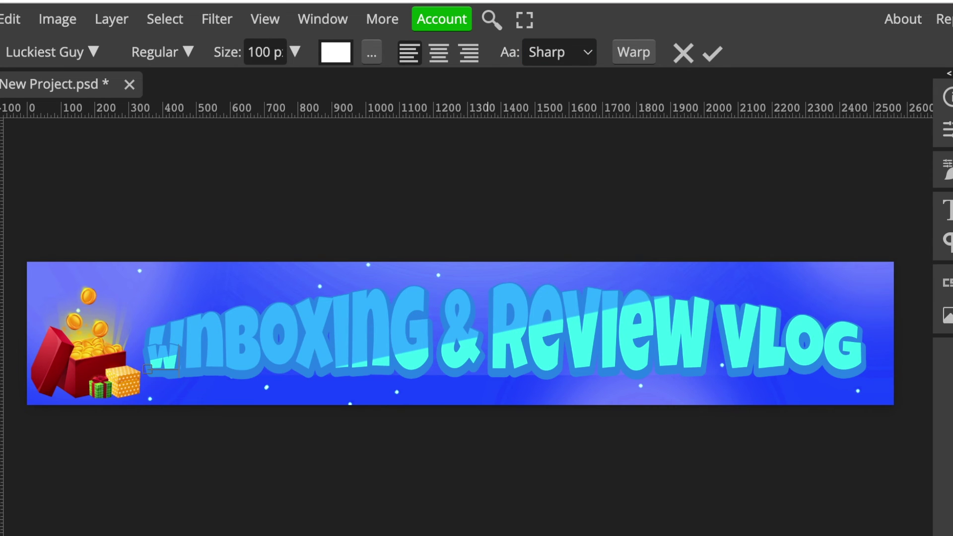
pyautogui.write('eekly videos')
pyautogui.click(712, 53)
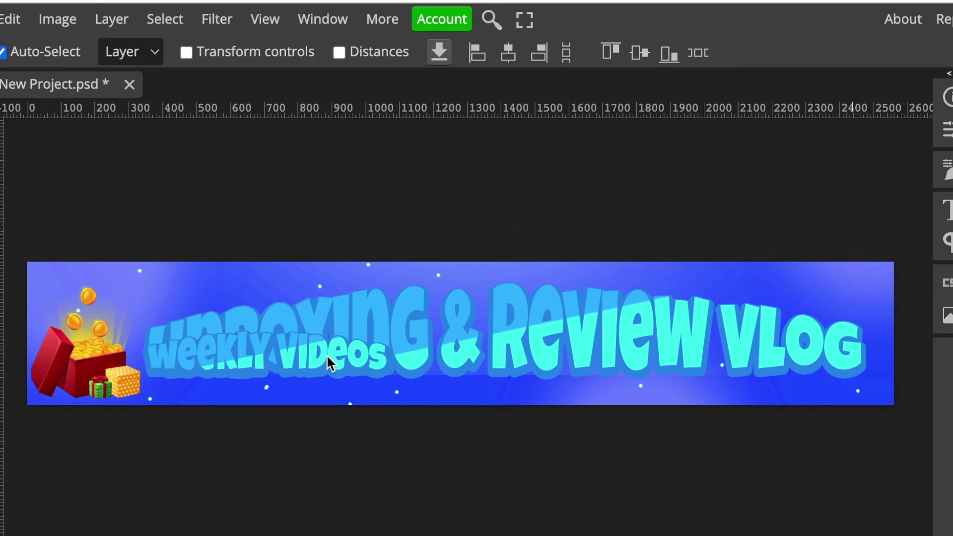
pyautogui.moveTo(326, 356); pyautogui.dragTo(529, 380)
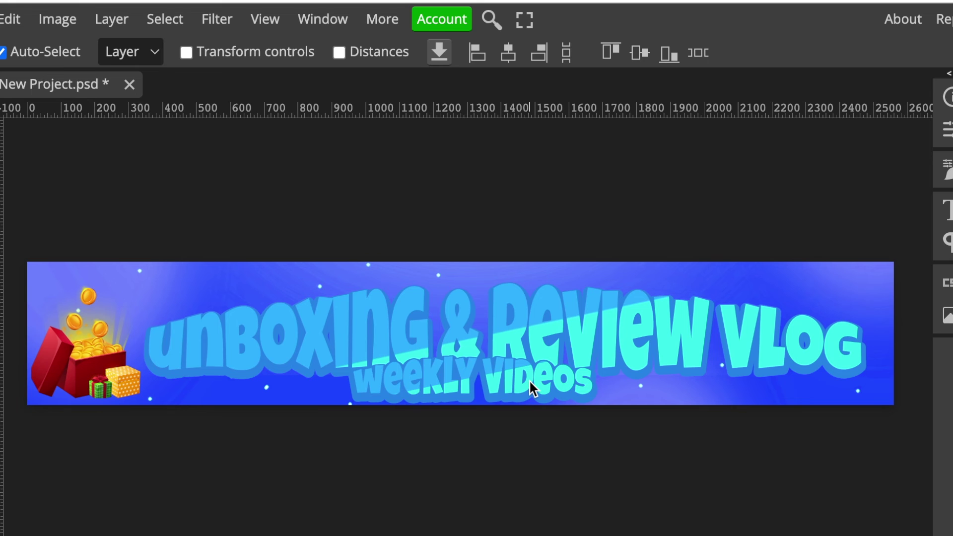
pyautogui.moveTo(529, 379); pyautogui.dragTo(529, 380)
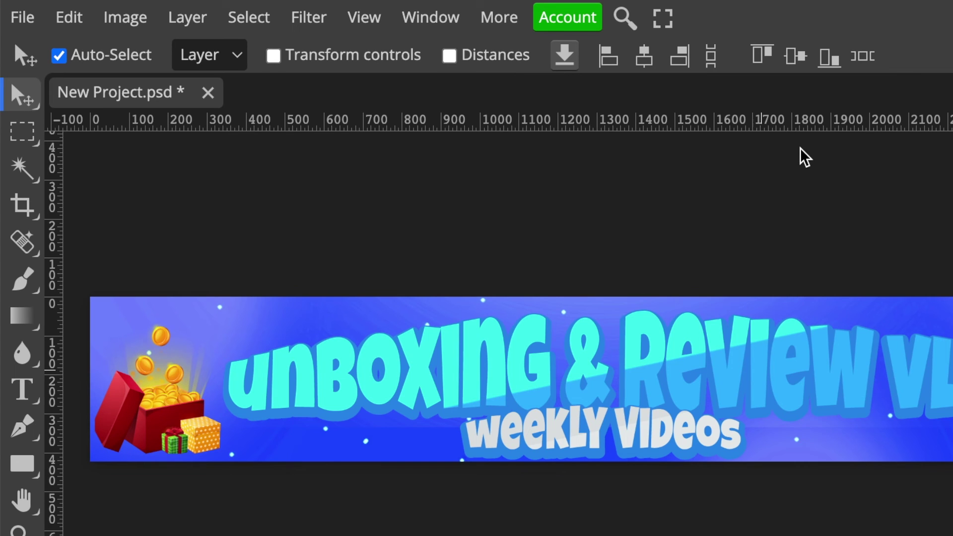
# Step: Export the banner as a 2560 × 423 PNG, replacing the default file name with a new one
pyautogui.click(22, 16)
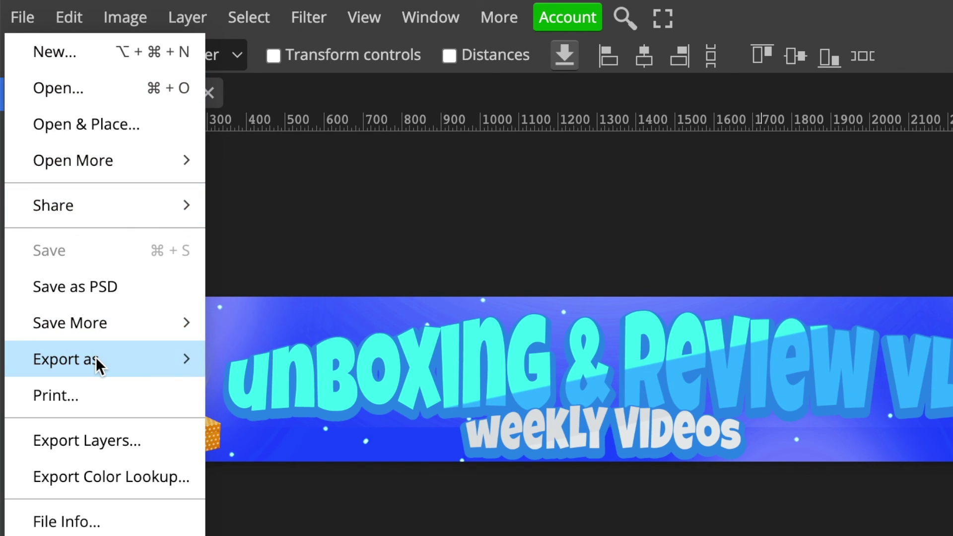
pyautogui.moveTo(96, 356)
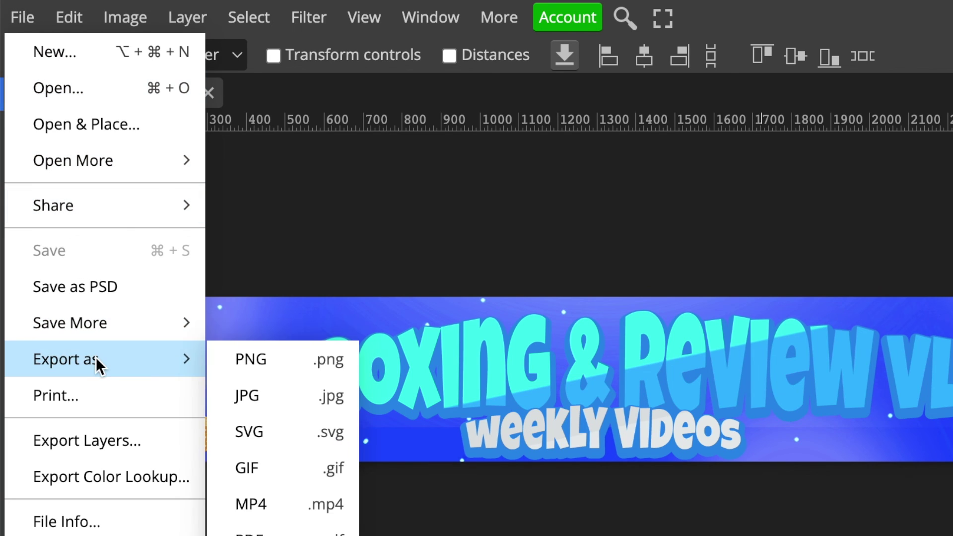
pyautogui.click(249, 359)
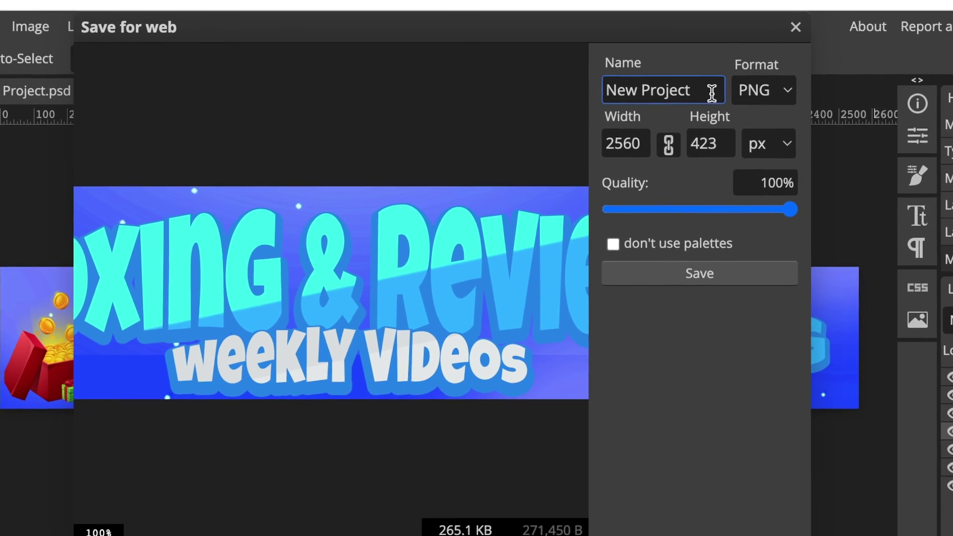
pyautogui.moveTo(785, 92); pyautogui.dragTo(612, 92)
pyautogui.write('YOu')
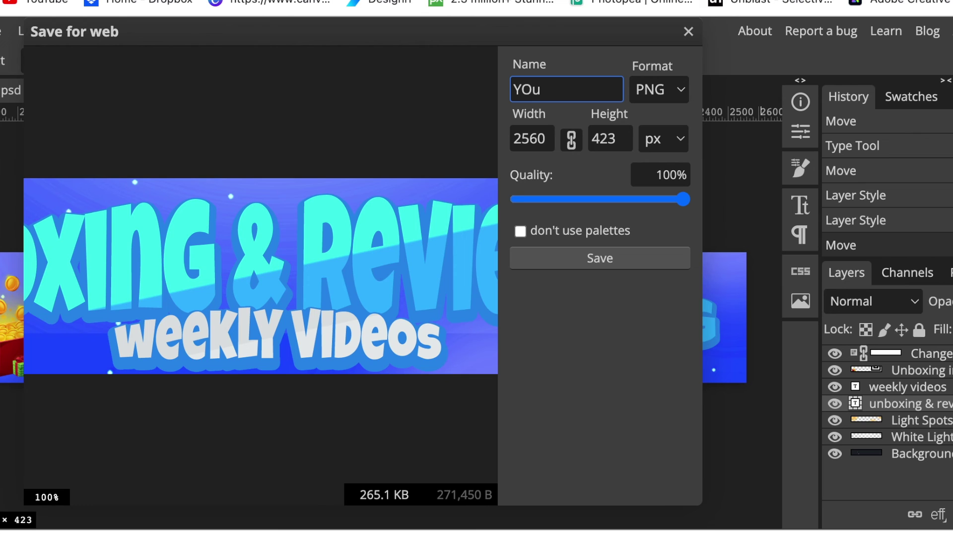
pyautogui.press('BackSpace')
pyautogui.press('BackSpace')
pyautogui.write('ou')
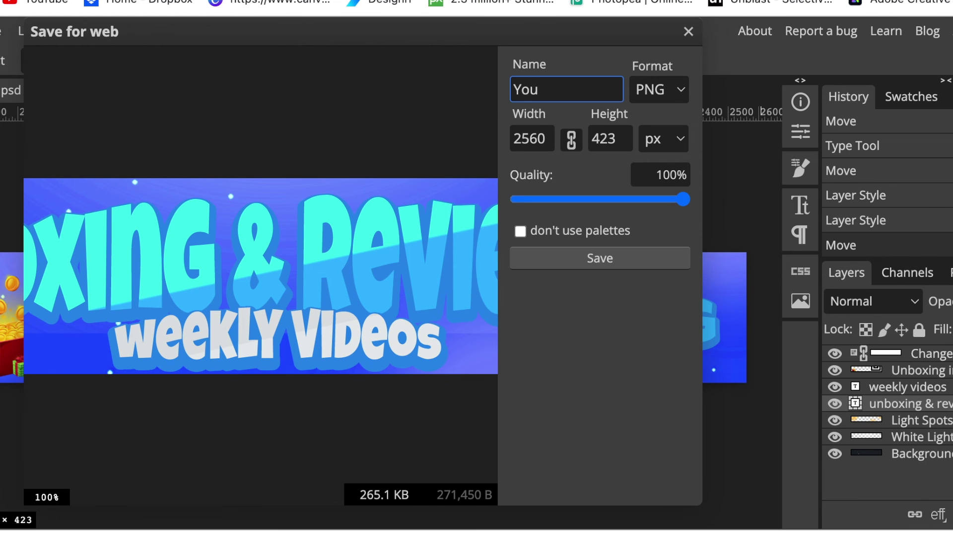